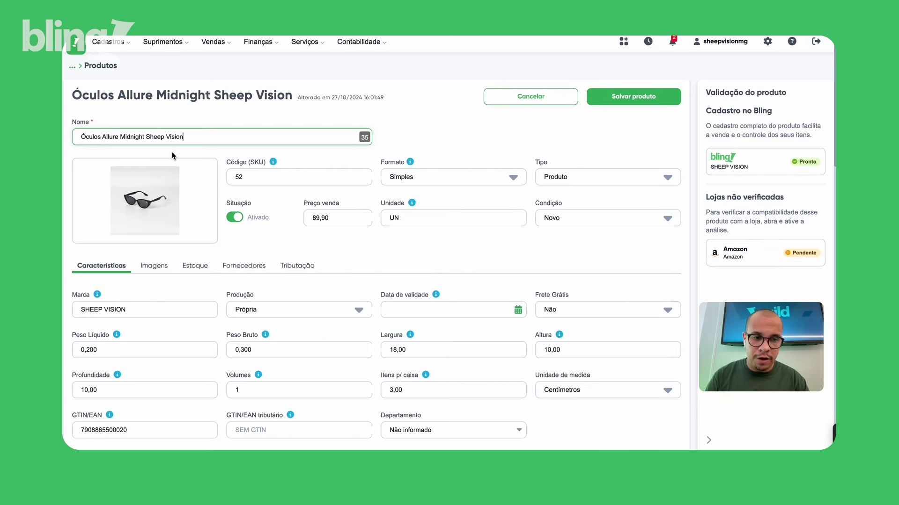
# - Review the product's name and basic registration fields, and keep its format set to Simples
pyautogui.click(406, 247)
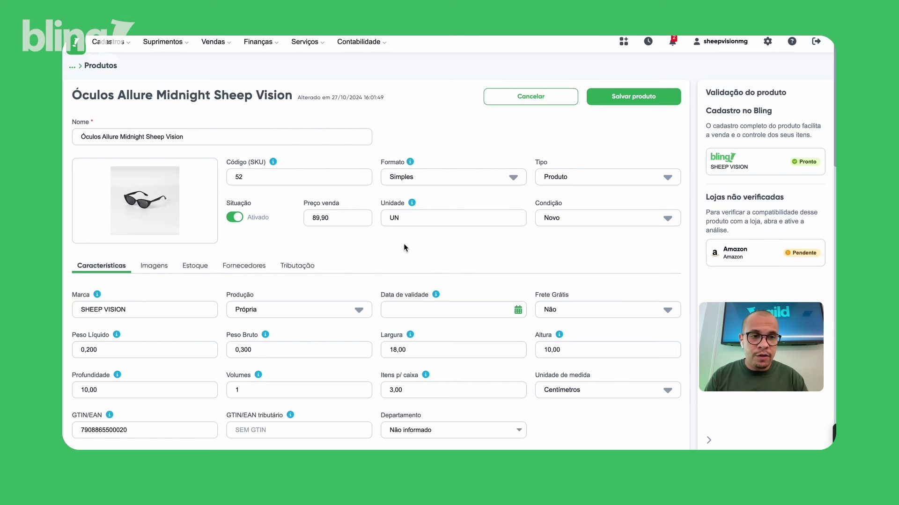
pyautogui.scroll(-2, 835, 69)
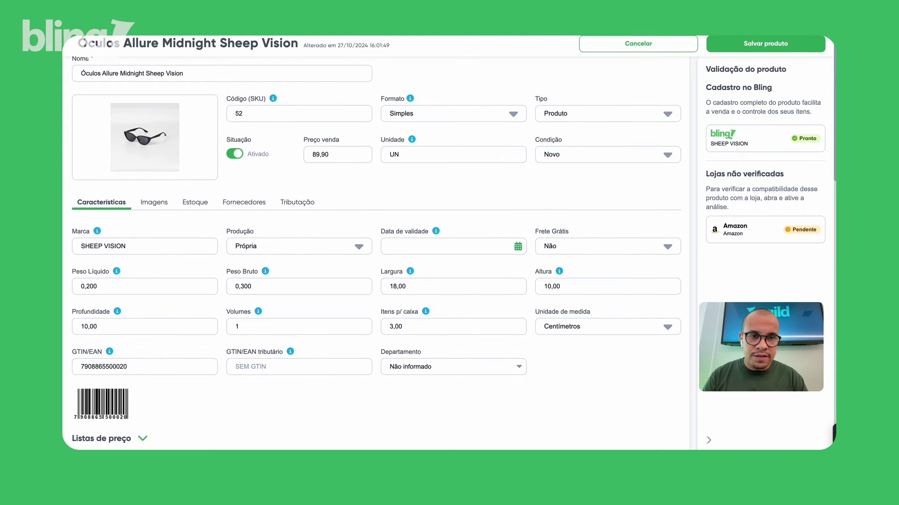
pyautogui.scroll(2, 835, 69)
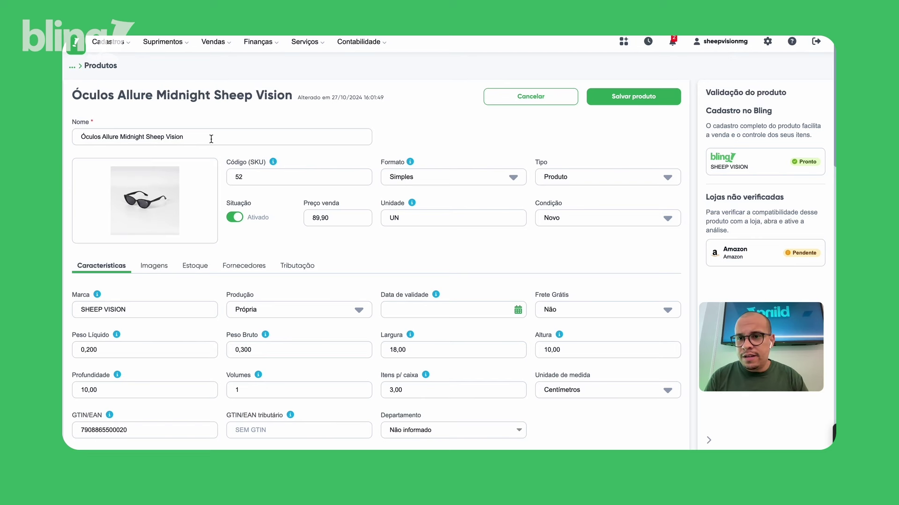
pyautogui.click(343, 136)
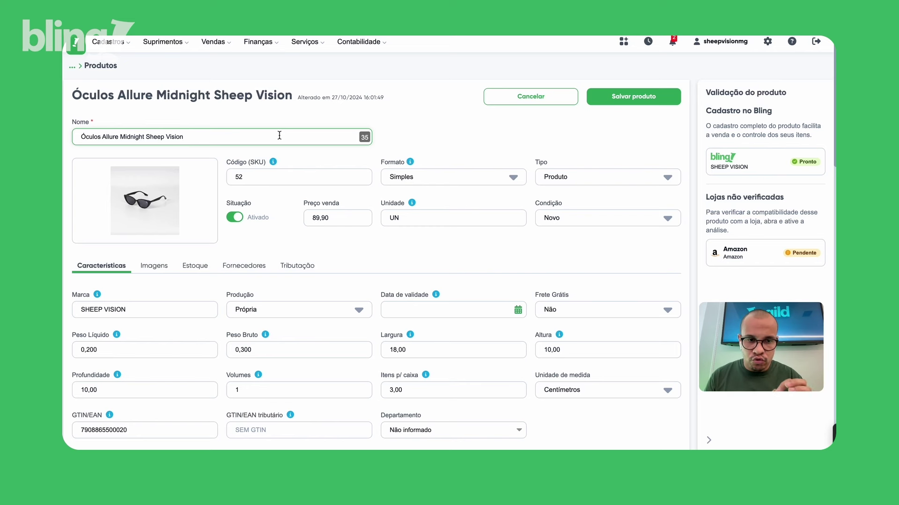
pyautogui.click(432, 263)
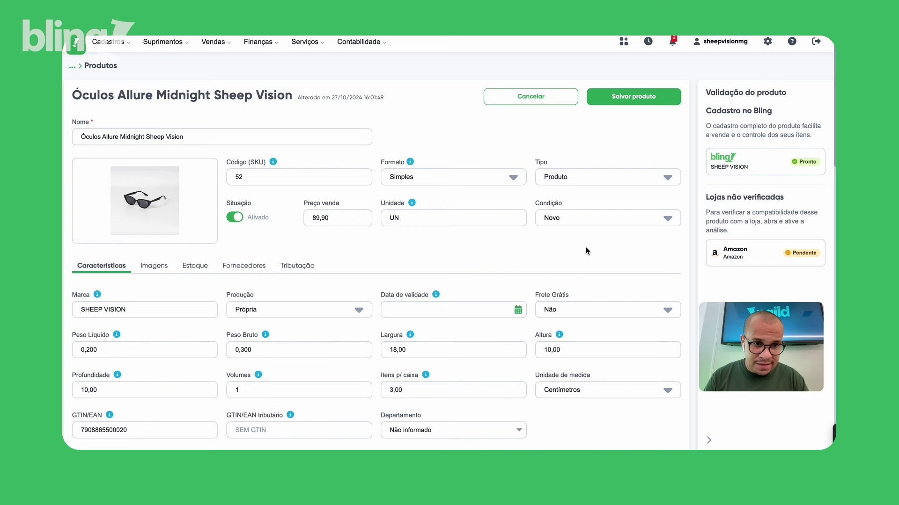
pyautogui.click(497, 180)
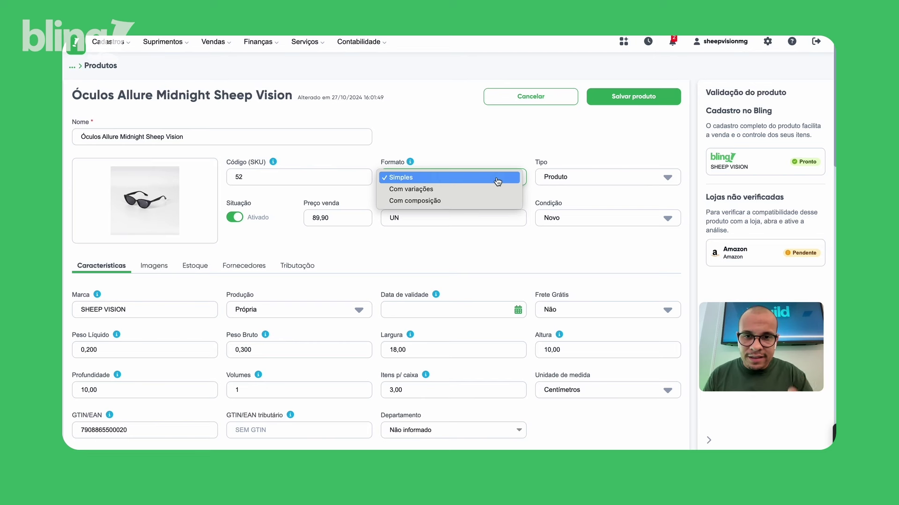
pyautogui.click(498, 178)
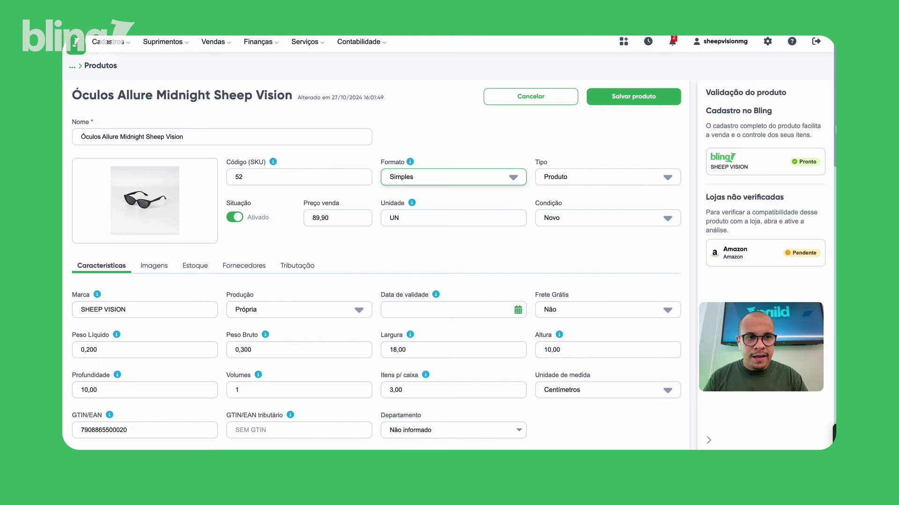
# - Examine the product's characteristics, including weights, dimensions and the GTIN/EAN code, down to the short description
pyautogui.scroll(-2, 829, 141)
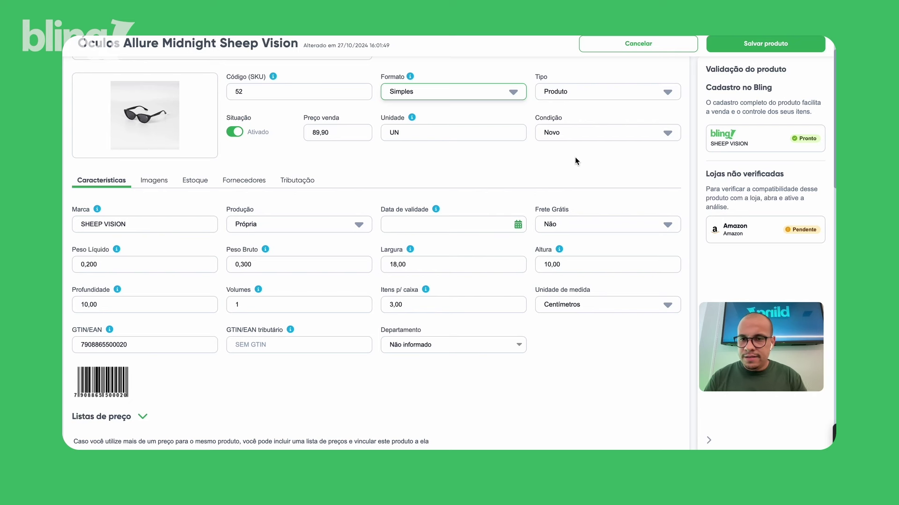
pyautogui.scroll(-1, 80, 113)
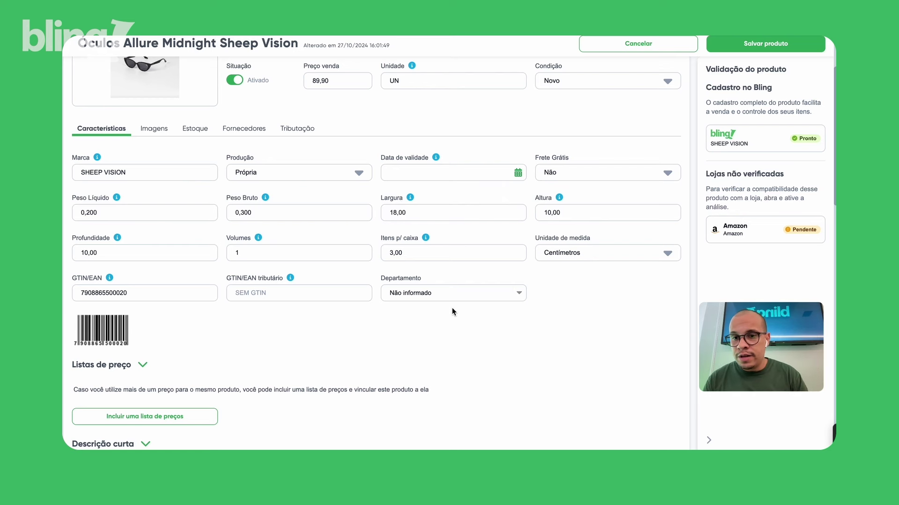
pyautogui.scroll(-2, 478, 300)
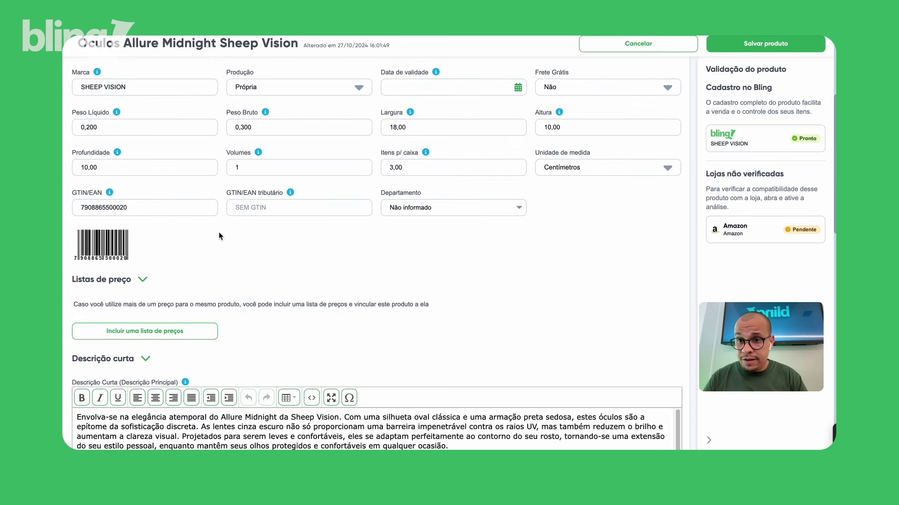
pyautogui.doubleClick(154, 209)
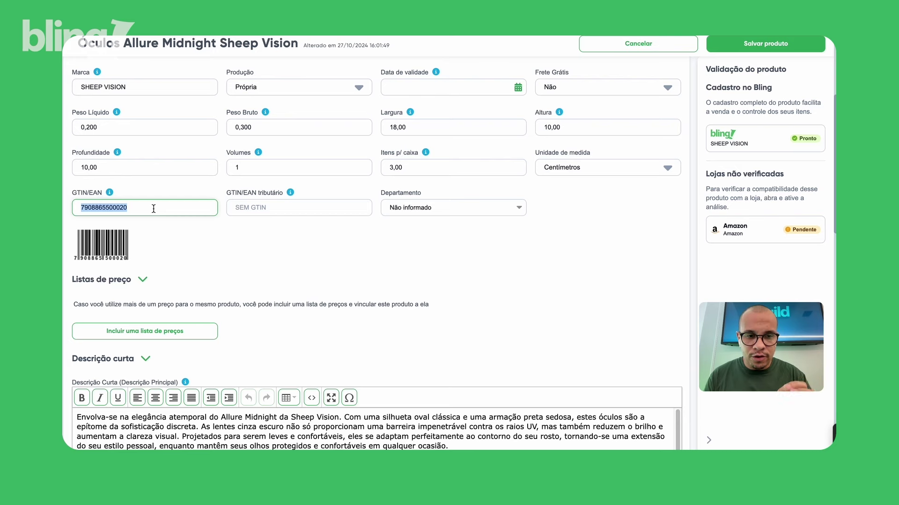
pyautogui.moveTo(834, 115); pyautogui.dragTo(835, 210)
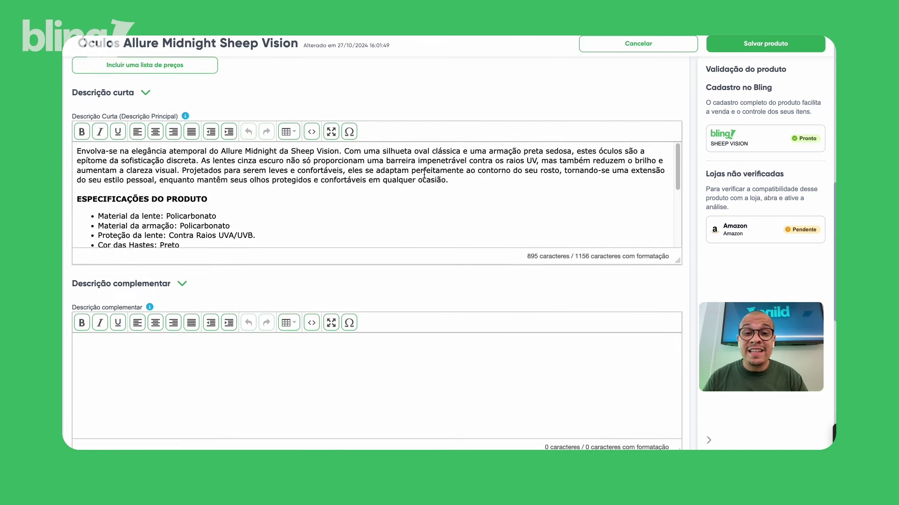
# - Highlight the introductory paragraph of the short description to examine it, and clear the selection
pyautogui.click(484, 178)
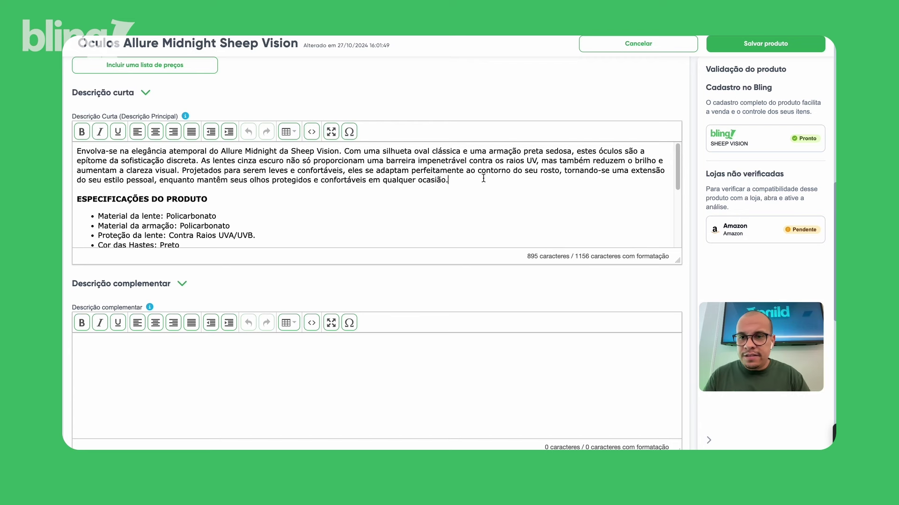
pyautogui.moveTo(500, 188); pyautogui.dragTo(166, 145)
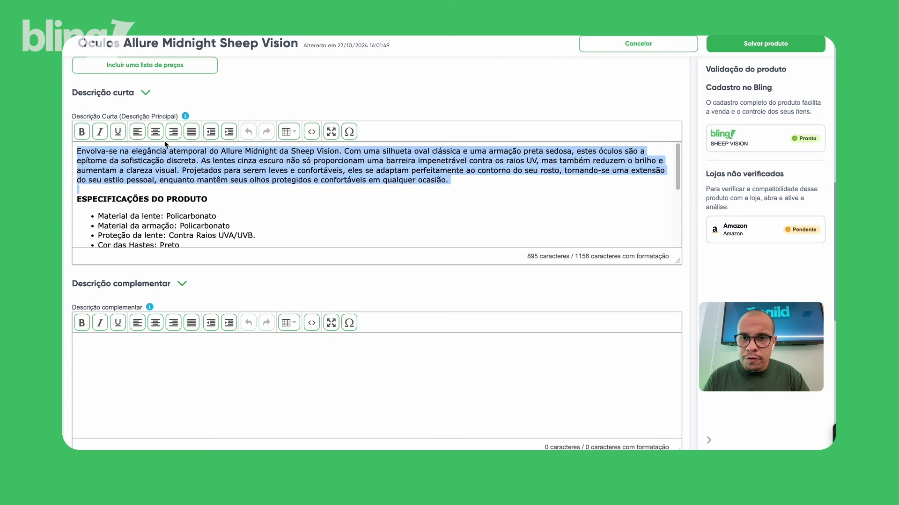
pyautogui.click(505, 190)
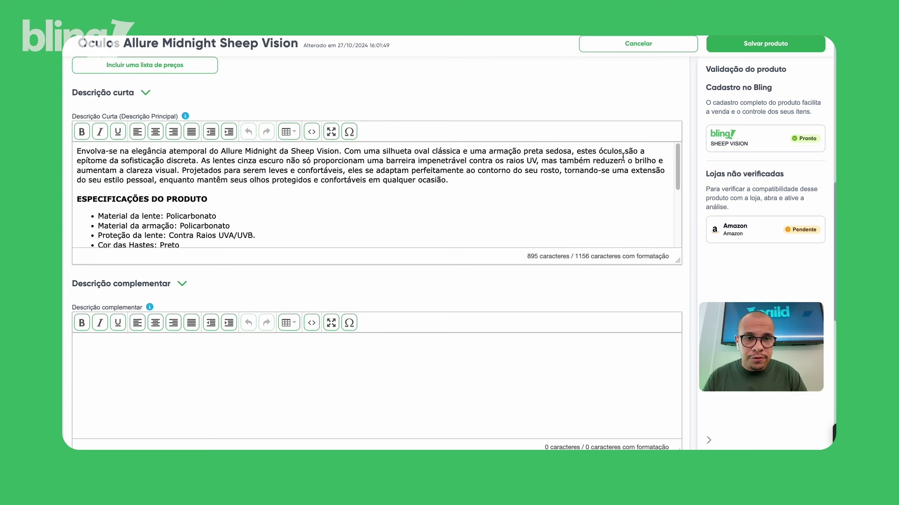
# - Remove the empty bullet after the included items in the short description's product specifications
pyautogui.moveTo(677, 156); pyautogui.dragTo(678, 176)
pyautogui.click(191, 233)
pyautogui.press('BackSpace')
pyautogui.press('BackSpace')
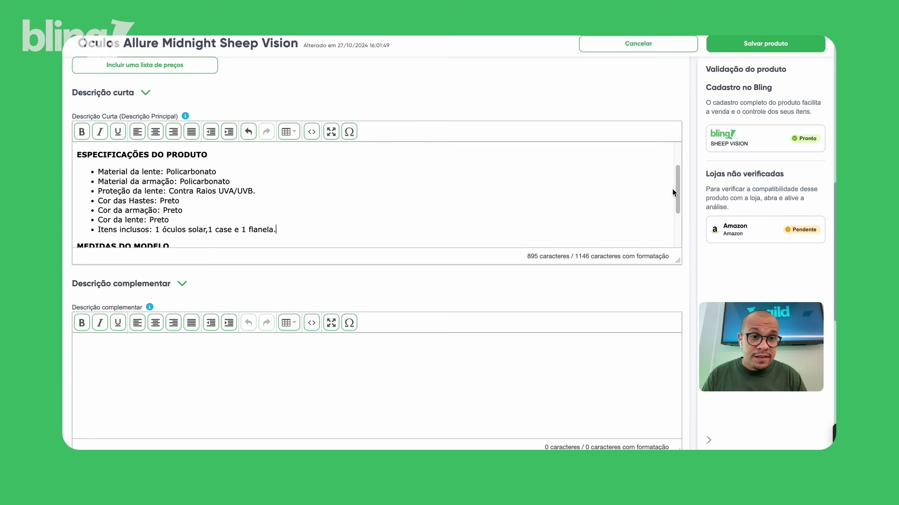
# - Check the model measurements in the short description and collapse the Descrição complementar and Link Externo sections
pyautogui.moveTo(676, 188); pyautogui.dragTo(676, 222)
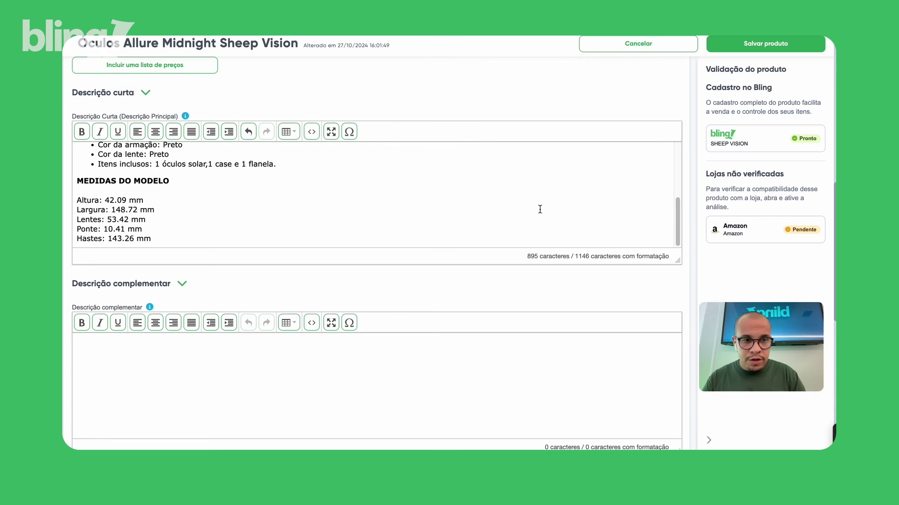
pyautogui.scroll(-2, 376, 253)
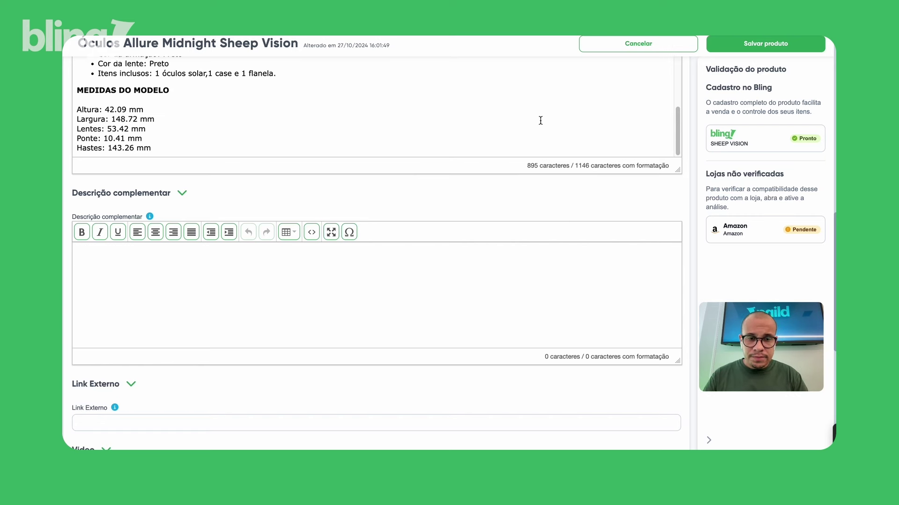
pyautogui.click(181, 193)
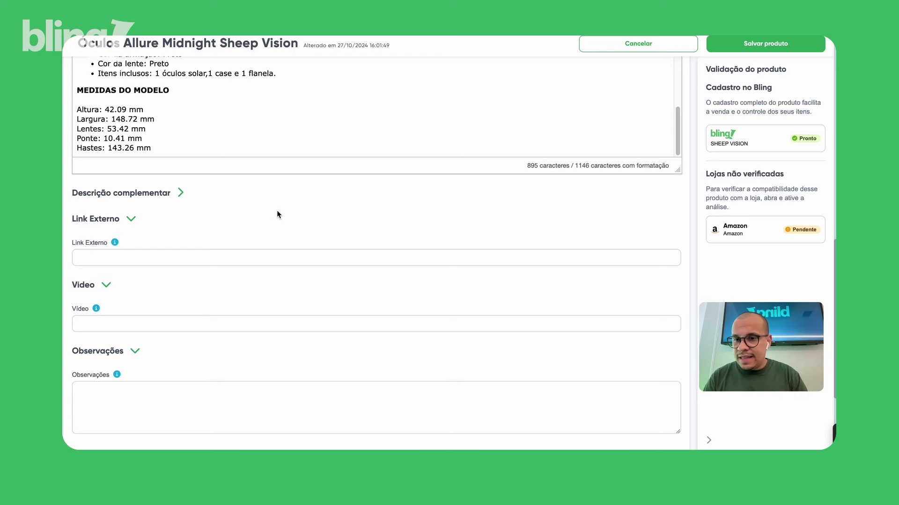
pyautogui.click(131, 219)
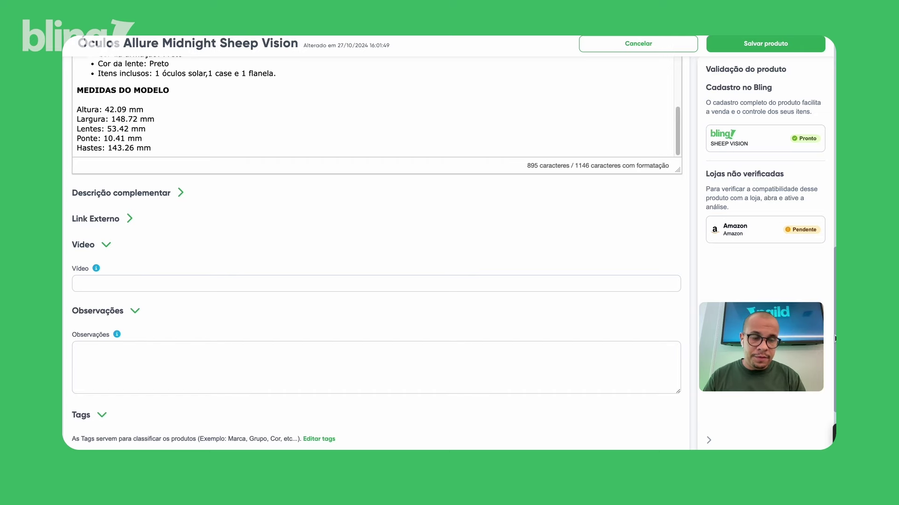
# - Open the product's images and inspect which photo is the main image
pyautogui.scroll(8, 834, 191)
pyautogui.scroll(5, 834, 190)
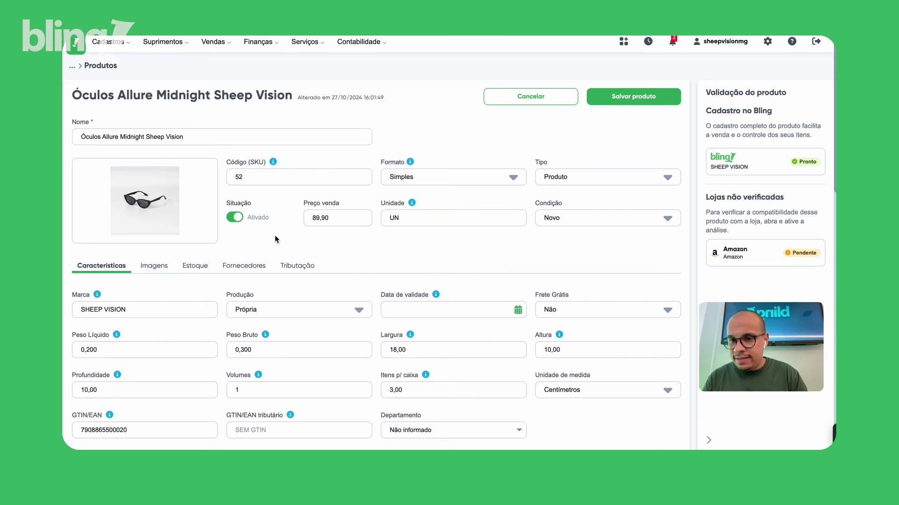
pyautogui.click(162, 272)
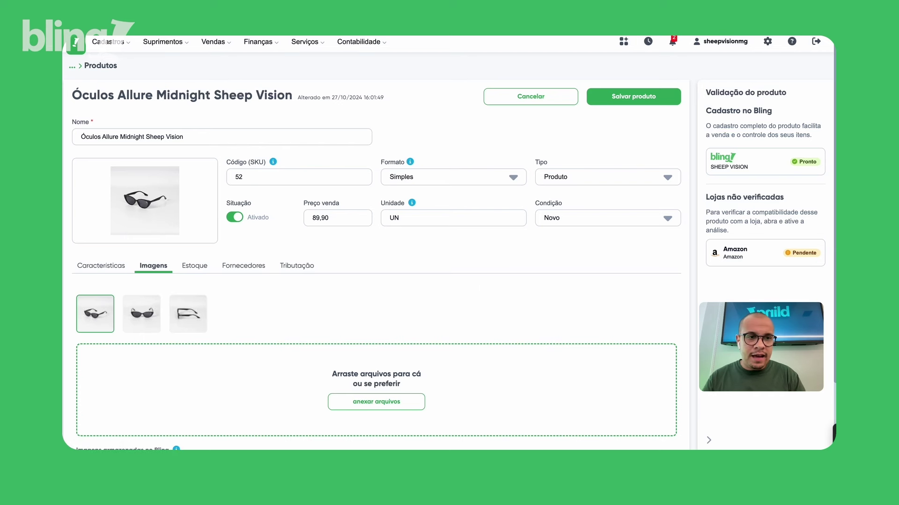
pyautogui.moveTo(131, 330)
pyautogui.moveTo(102, 332)
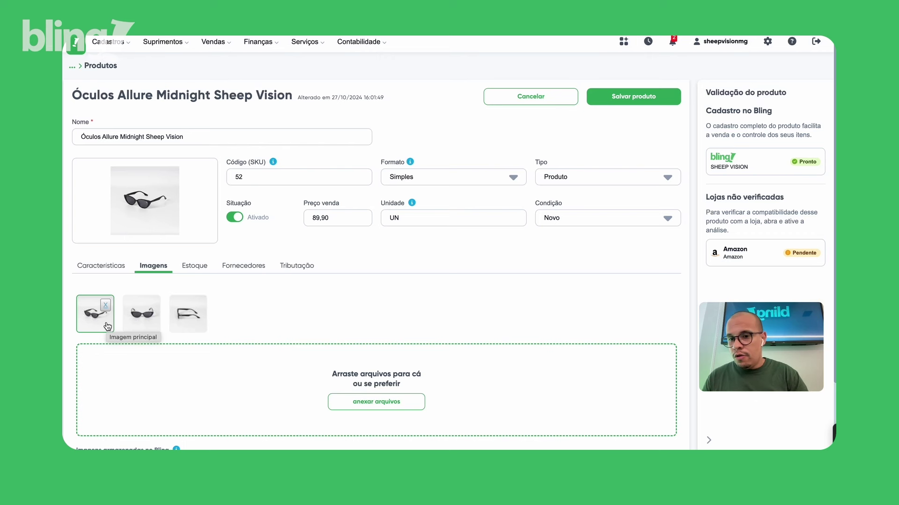
pyautogui.moveTo(121, 193)
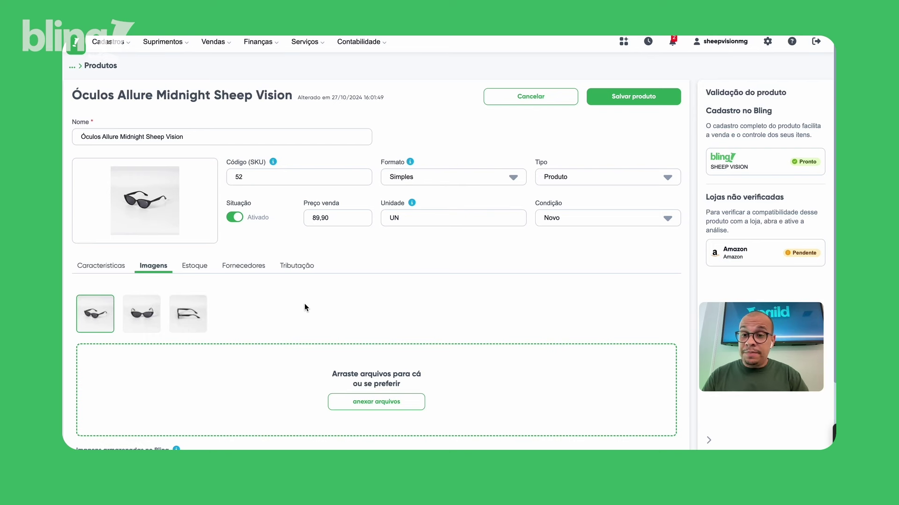
# - Look over the product's characteristics again and return to its images
pyautogui.click(103, 266)
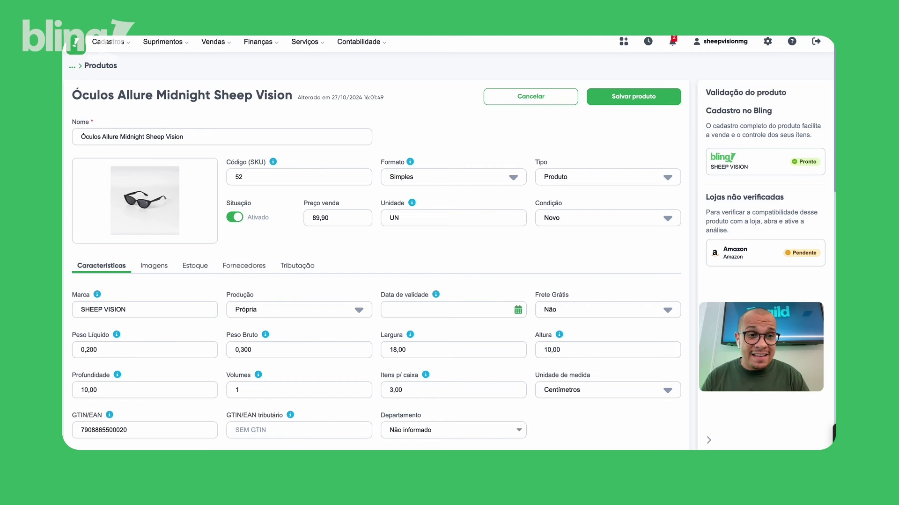
pyautogui.scroll(-3, 836, 147)
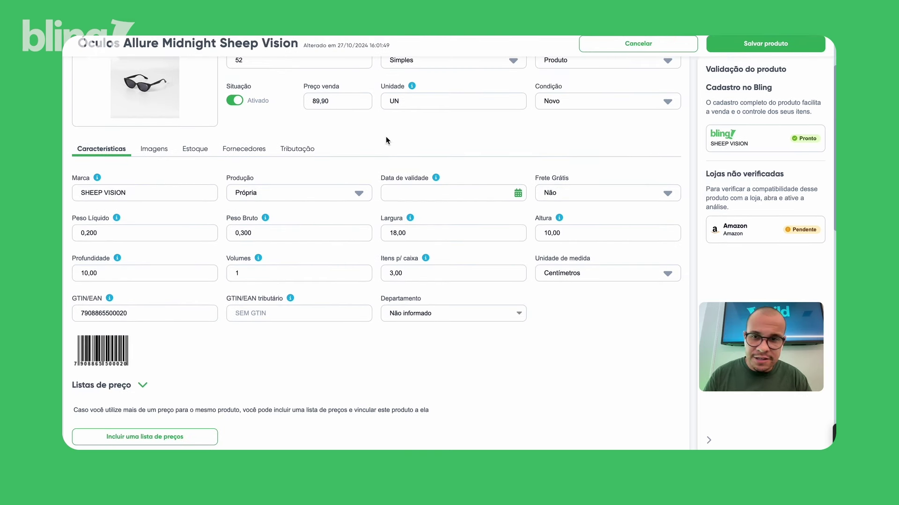
pyautogui.click(150, 155)
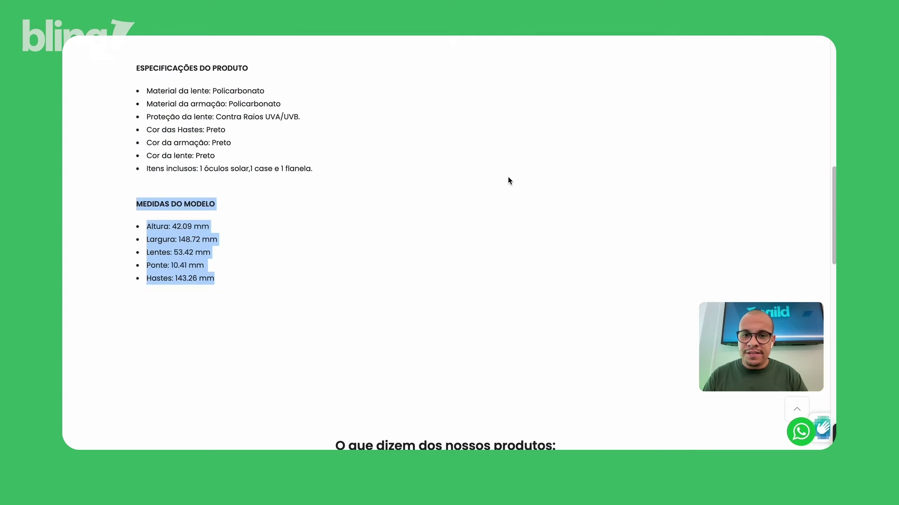
# - Examine the angled, front and model photos of the Óculos Allure Midnight on the Sheep Vision store page
pyautogui.click(510, 181)
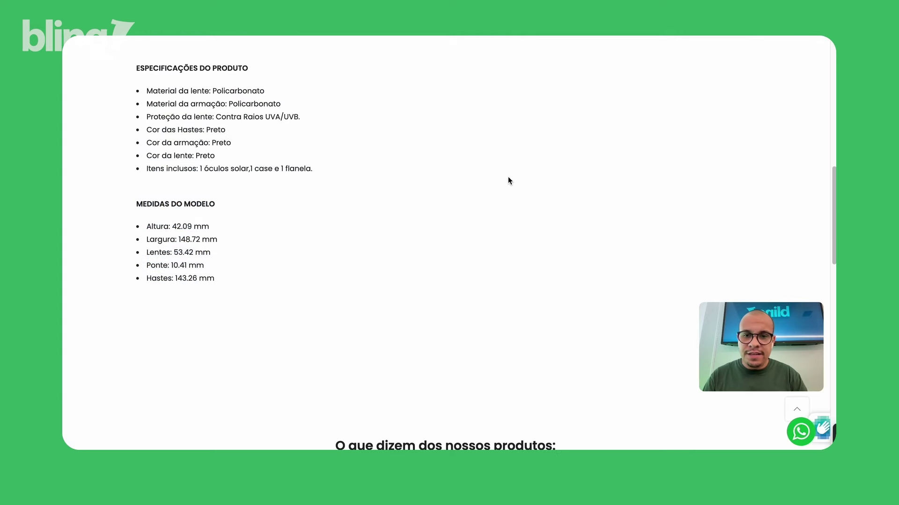
pyautogui.moveTo(834, 229); pyautogui.dragTo(833, 100)
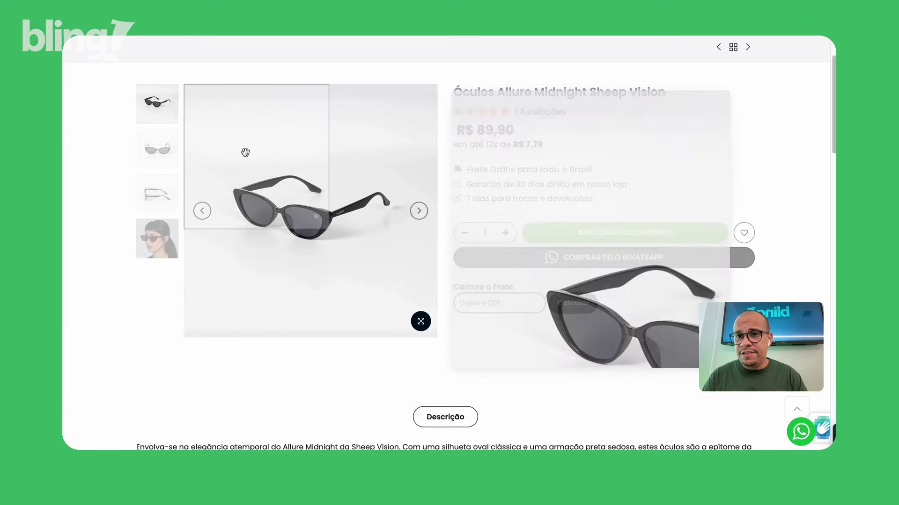
pyautogui.click(165, 153)
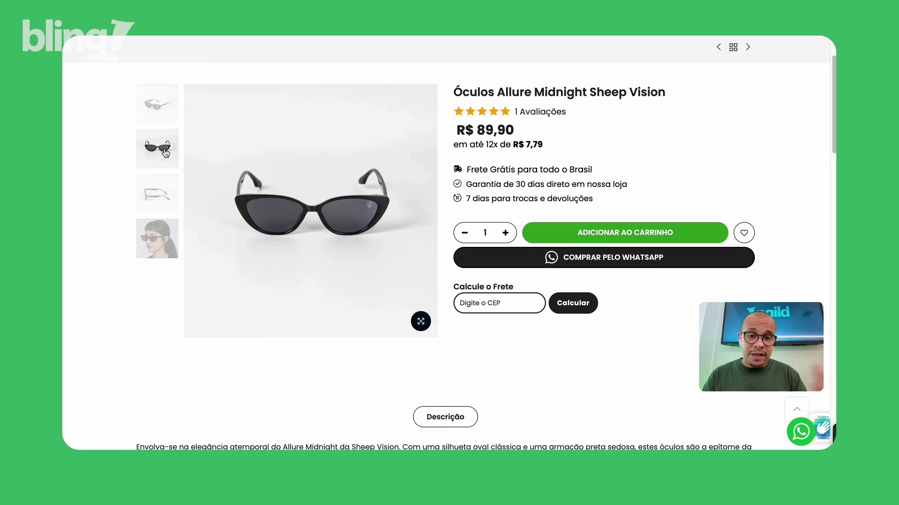
pyautogui.moveTo(321, 179)
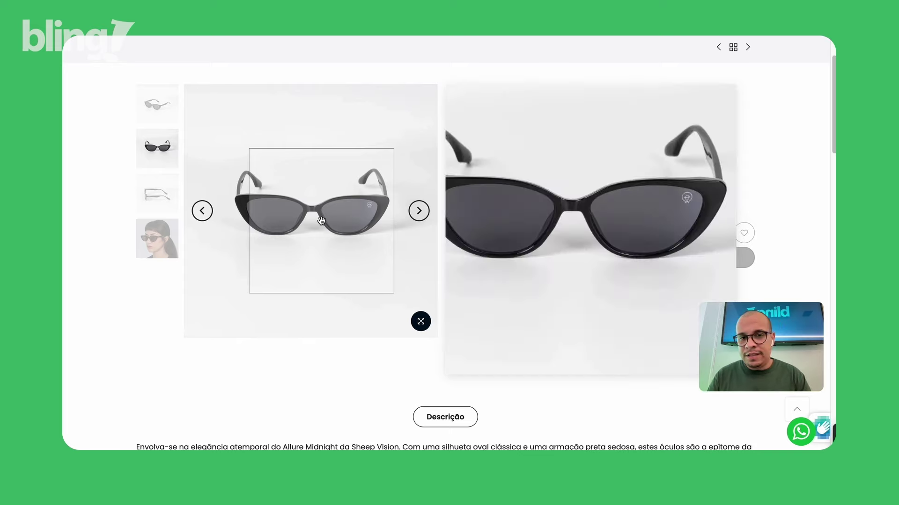
pyautogui.click(159, 114)
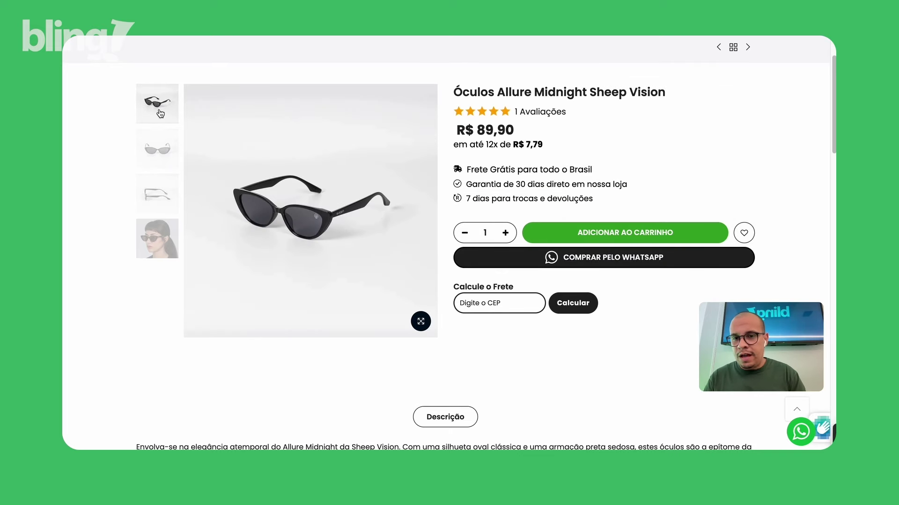
pyautogui.click(158, 145)
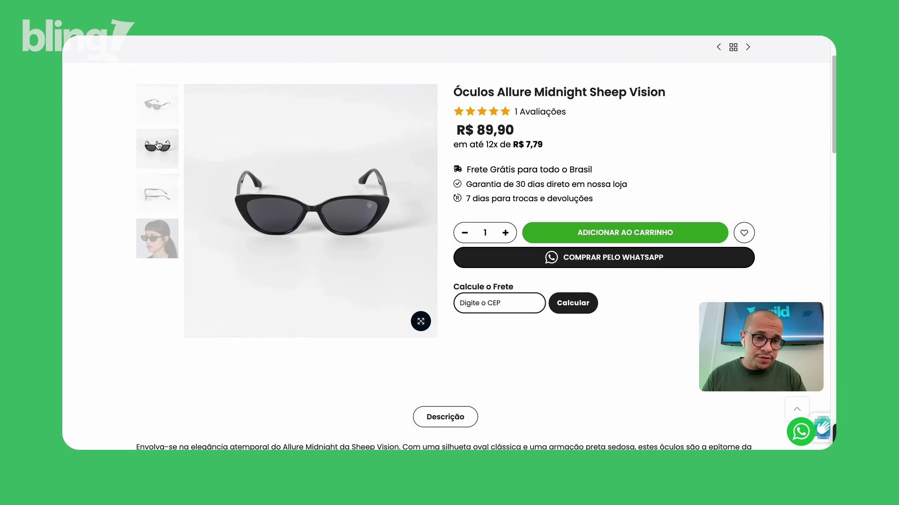
pyautogui.click(165, 239)
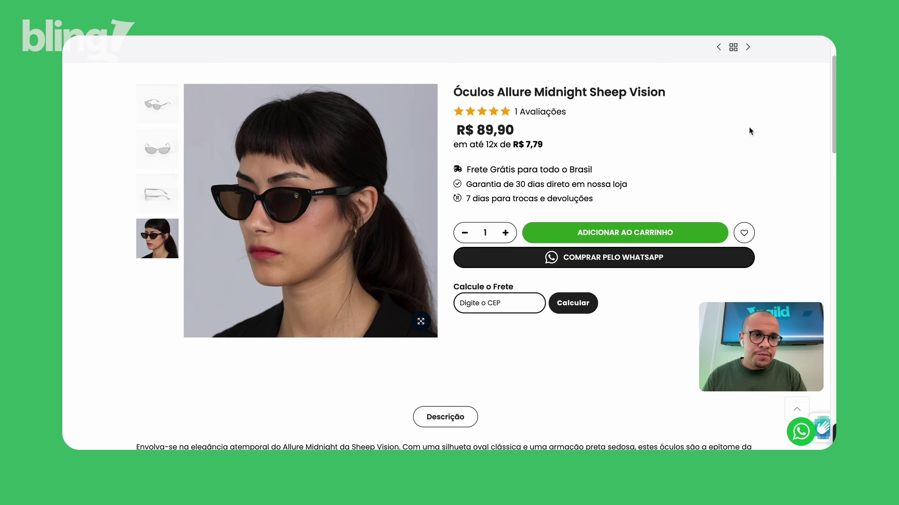
pyautogui.scroll(2, 834, 103)
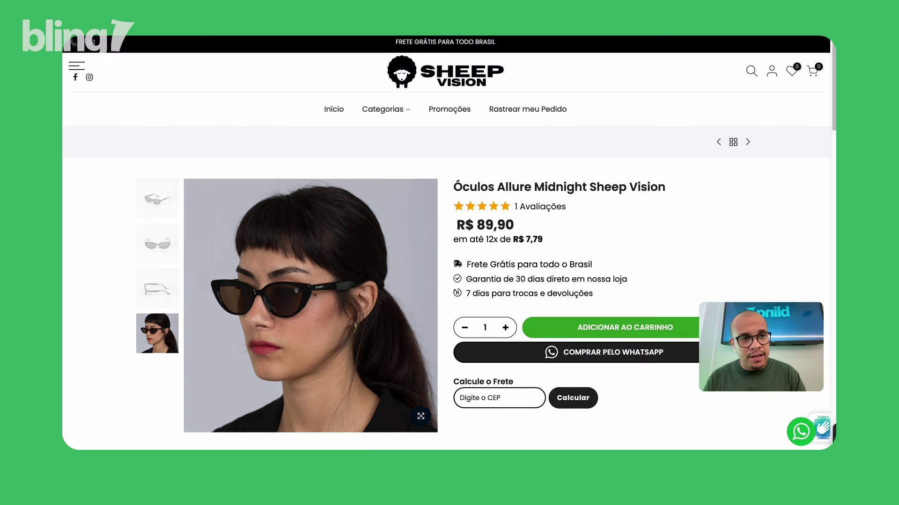
# - Examine the description, product specifications and model measurements on the Óculos Allure Midnight store page, and return to its photos and title
pyautogui.scroll(-3, 534, 136)
pyautogui.scroll(1, 534, 136)
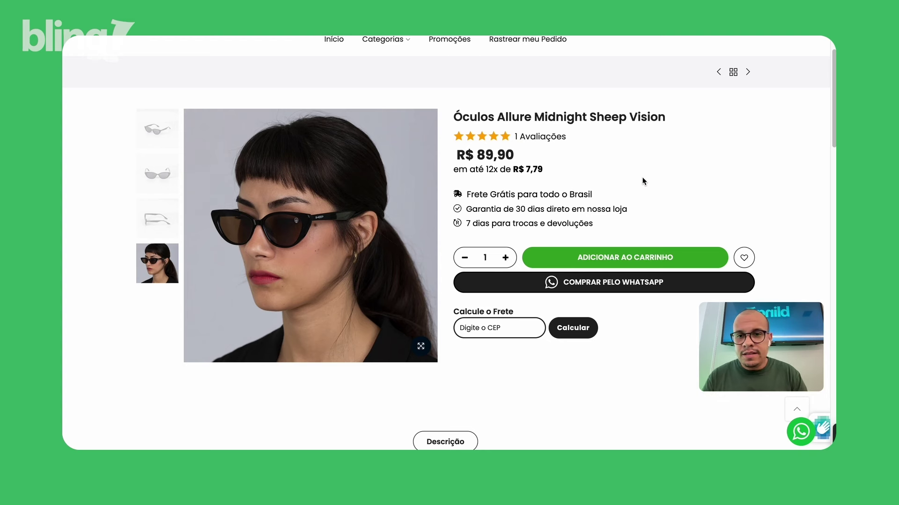
pyautogui.moveTo(835, 77); pyautogui.dragTo(834, 167)
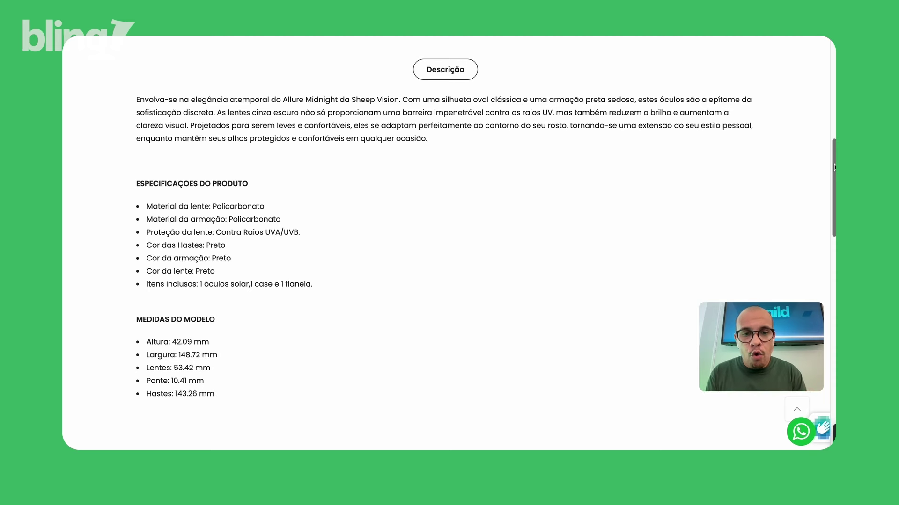
pyautogui.scroll(2, 834, 167)
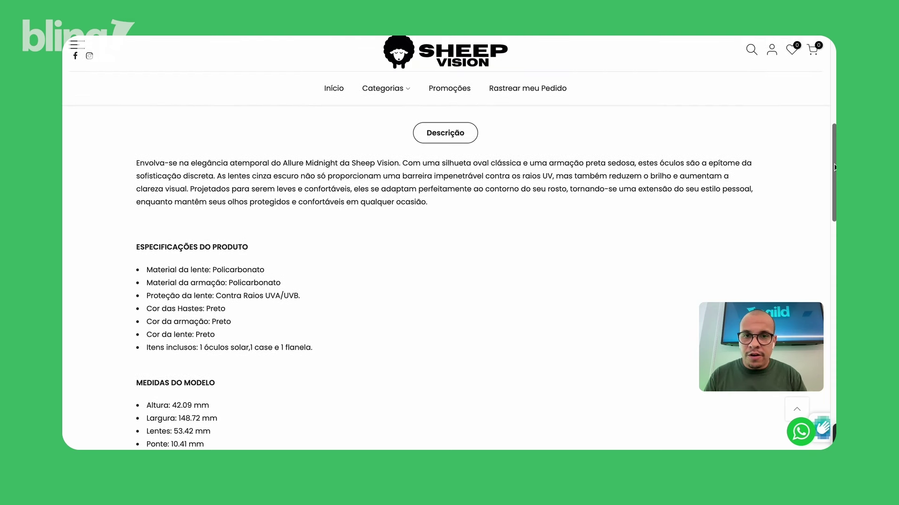
pyautogui.scroll(-3, 834, 167)
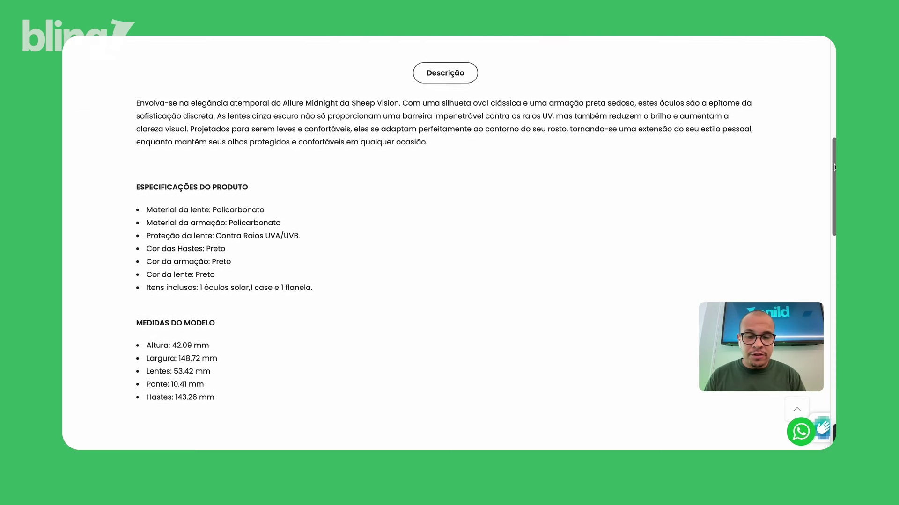
pyautogui.scroll(2, 834, 167)
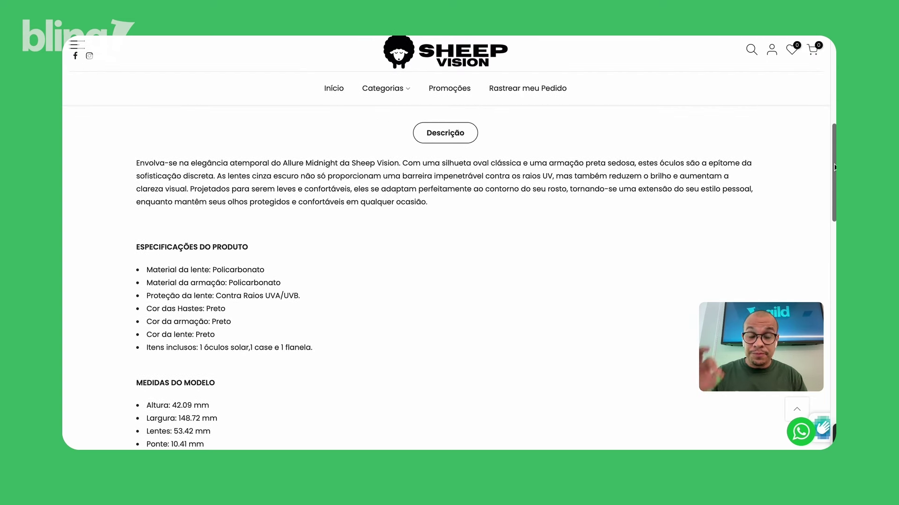
pyautogui.scroll(3, 834, 167)
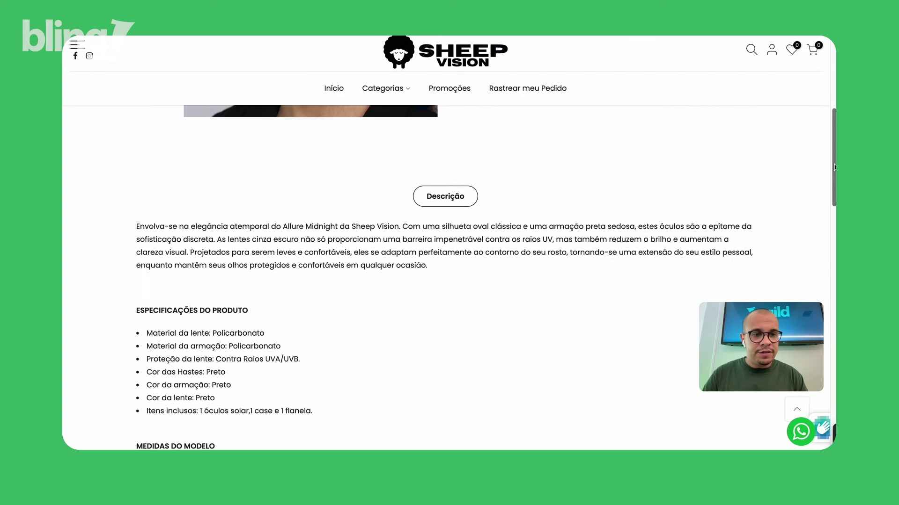
pyautogui.scroll(4, 835, 167)
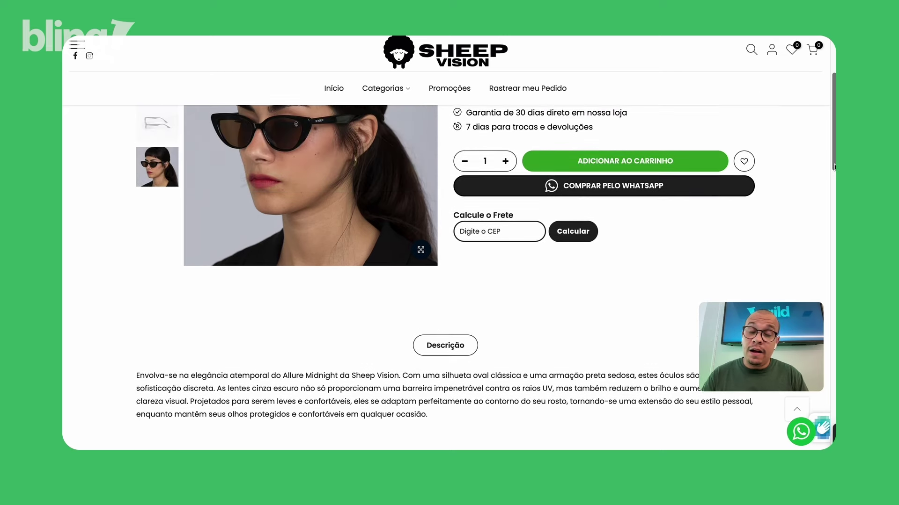
pyautogui.scroll(2, 834, 167)
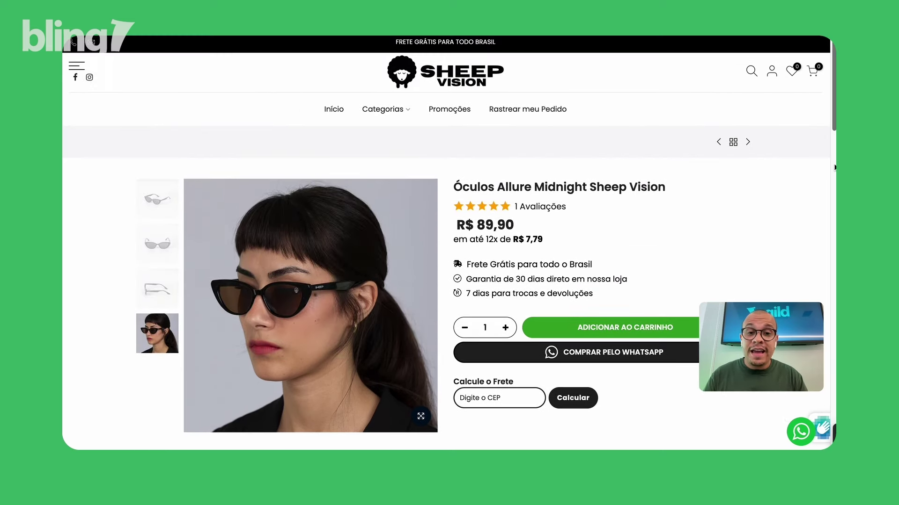